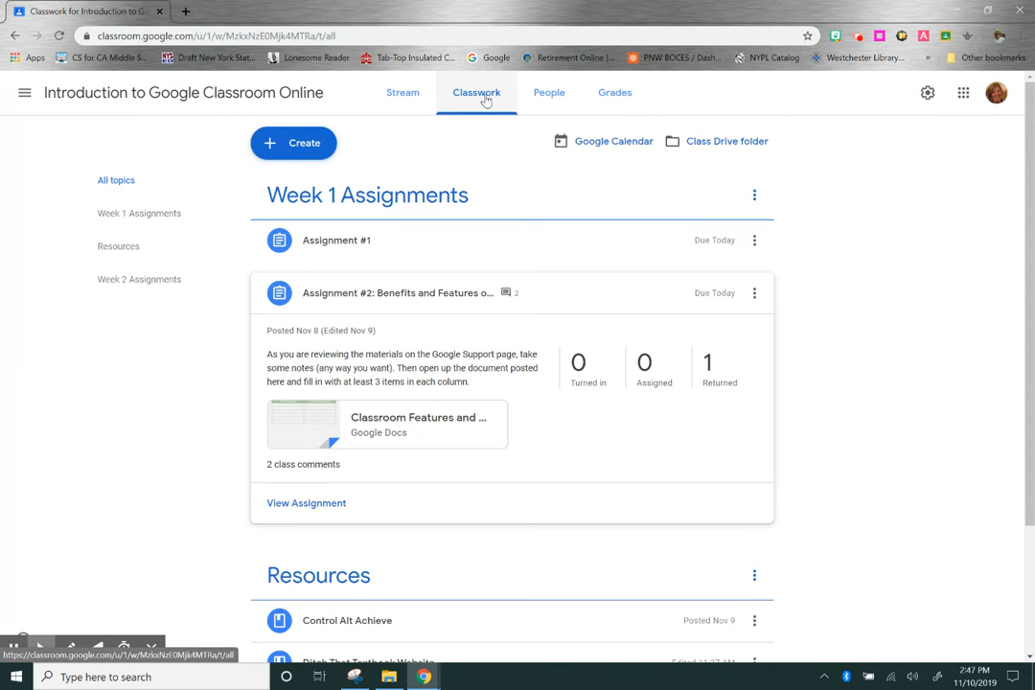
- Create a new assignment and review the classes and students it can be posted to
{"action": "left_click", "coordinate": [300, 146]}
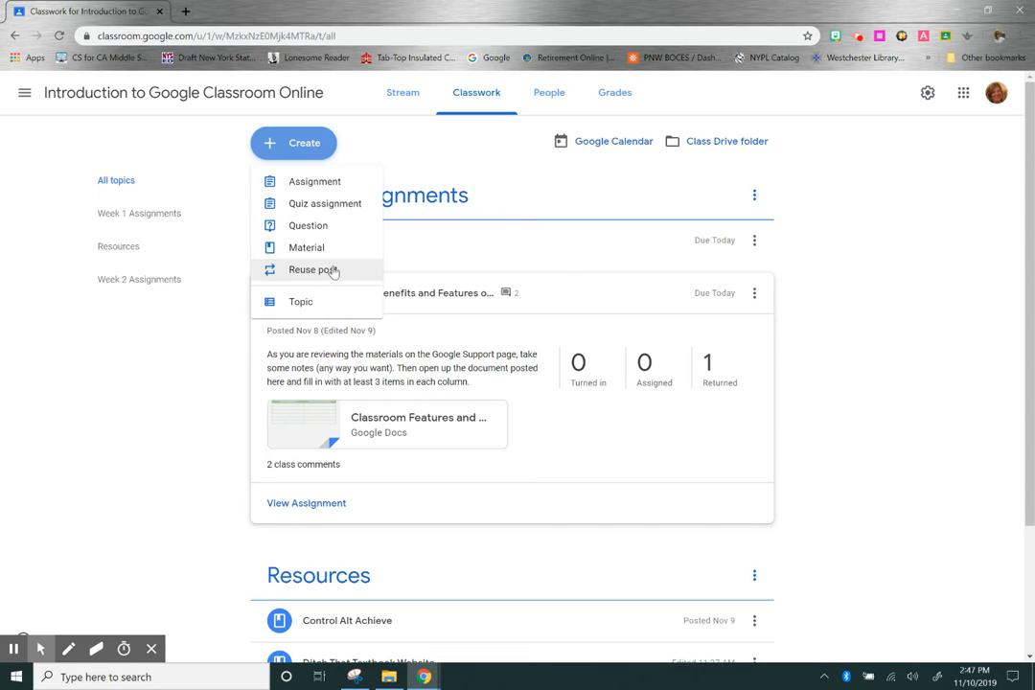
{"action": "left_click", "coordinate": [317, 181]}
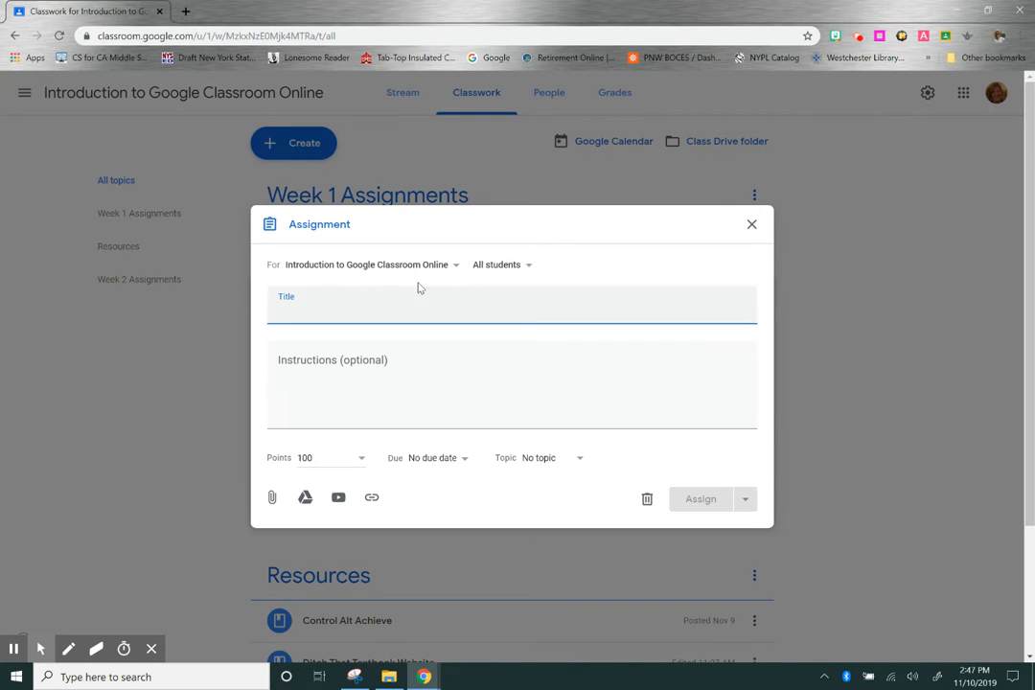
{"action": "left_click", "coordinate": [457, 275]}
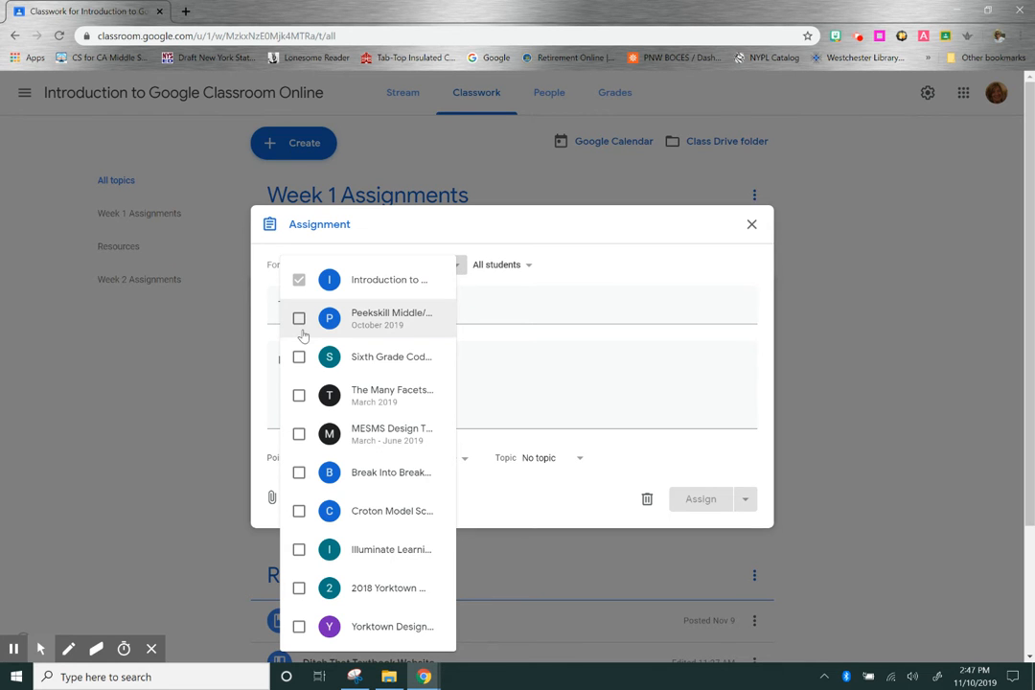
{"action": "left_click", "coordinate": [639, 224]}
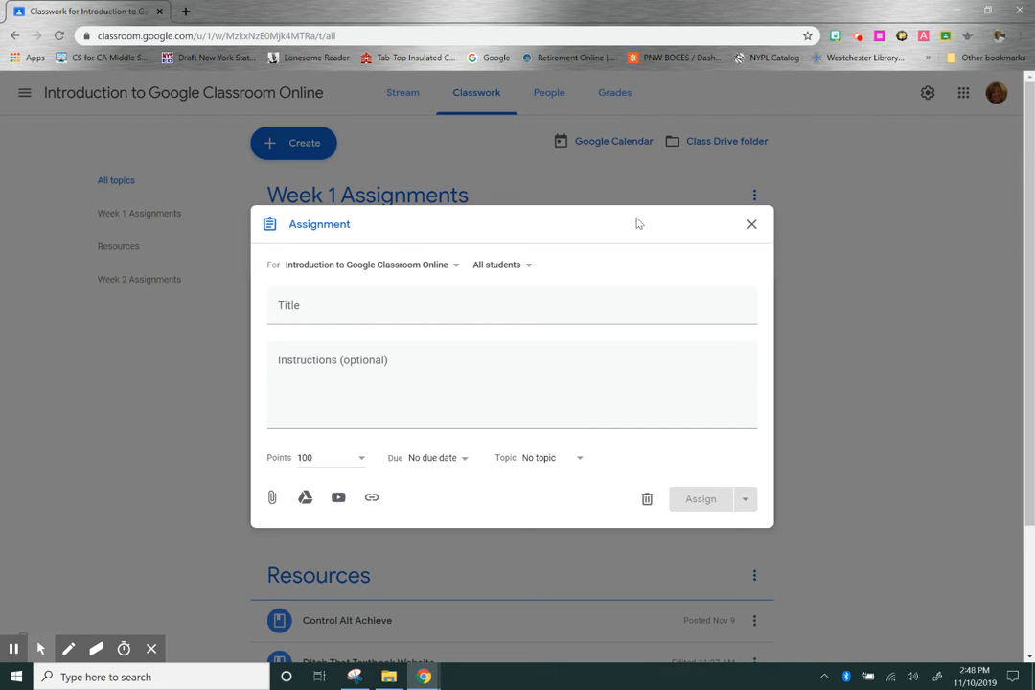
{"action": "left_click", "coordinate": [530, 267]}
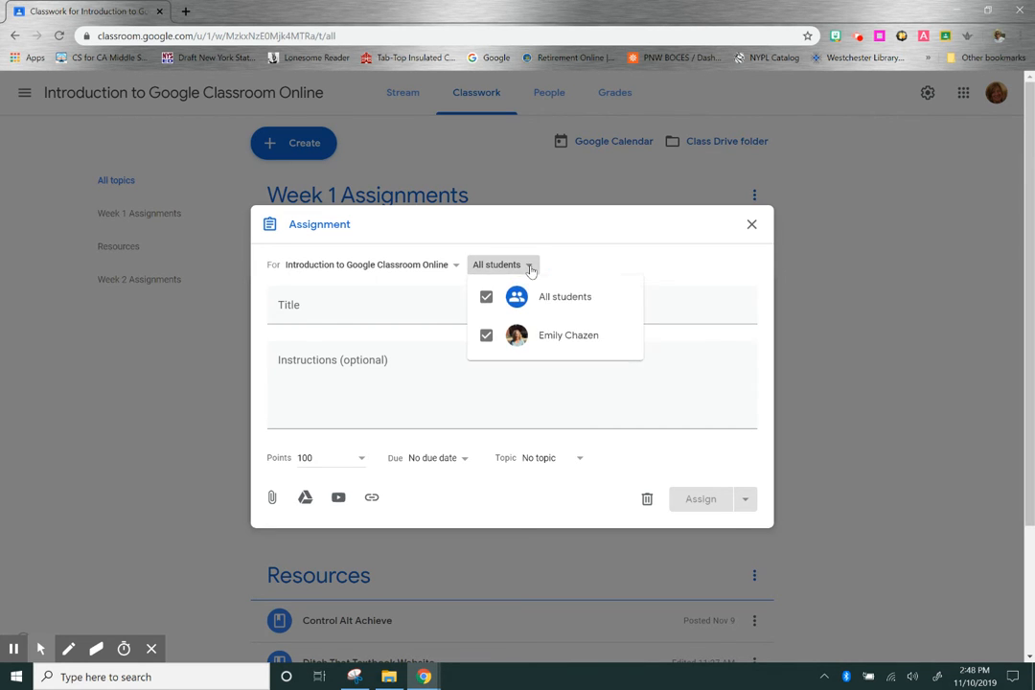
{"action": "left_click", "coordinate": [632, 269]}
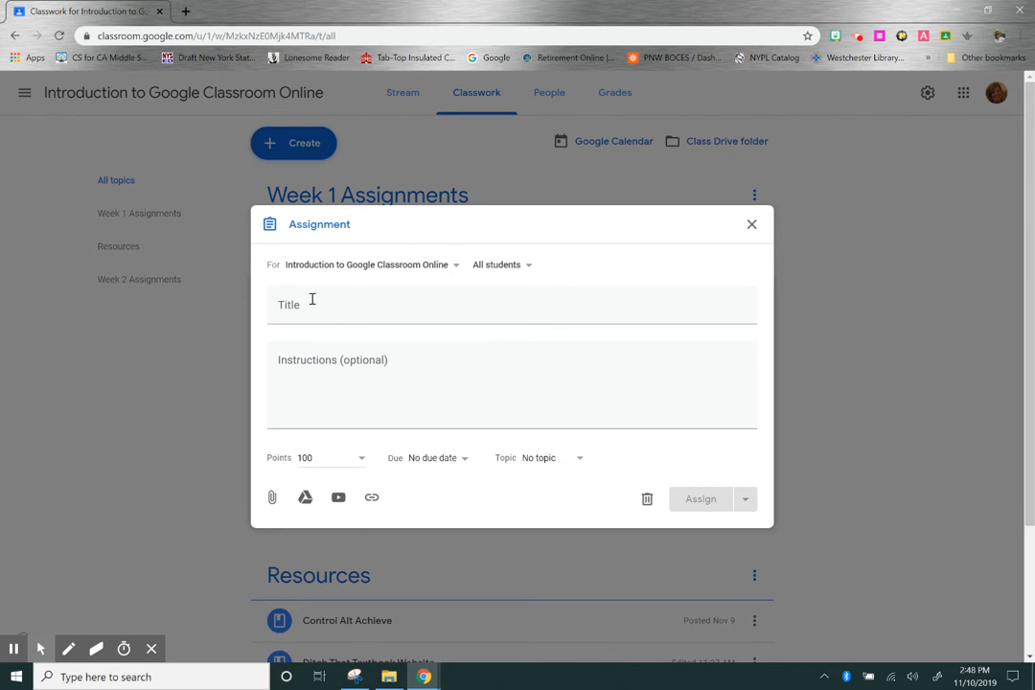
- Set the assignment's points to Ungraded, leaving the title and instructions empty
{"action": "left_click", "coordinate": [350, 313]}
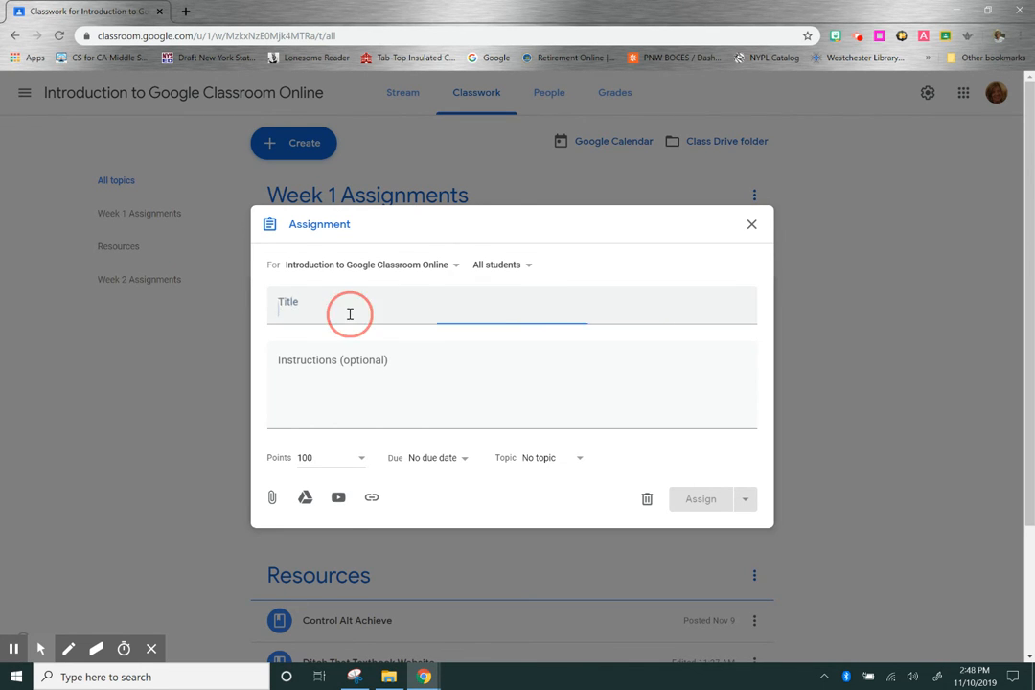
{"action": "left_click", "coordinate": [295, 361]}
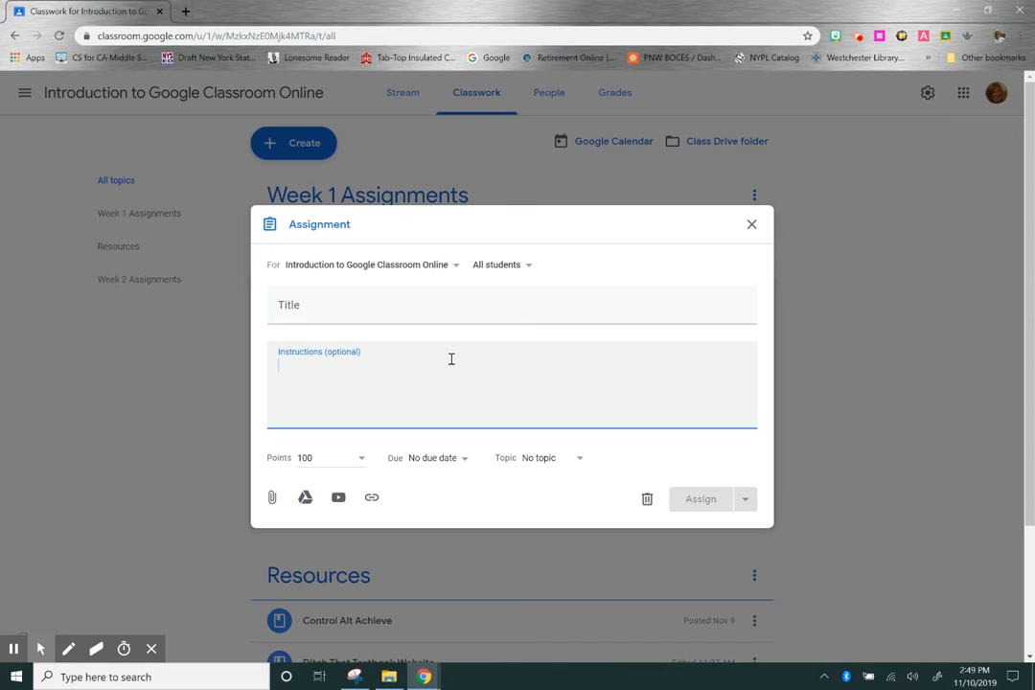
{"action": "left_click", "coordinate": [360, 458]}
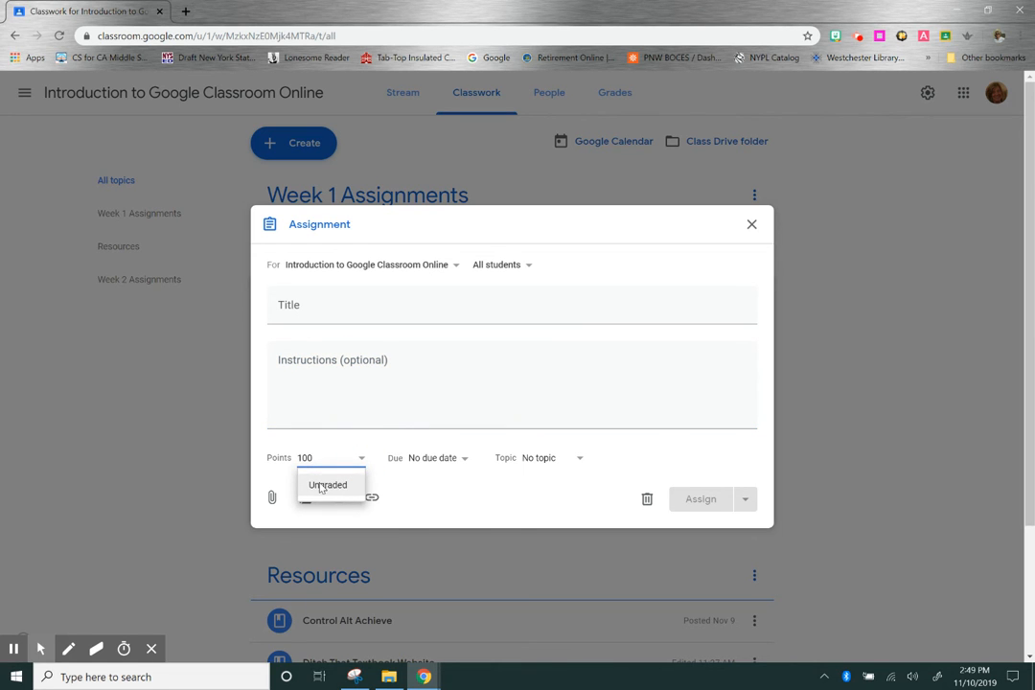
{"action": "left_click", "coordinate": [327, 490]}
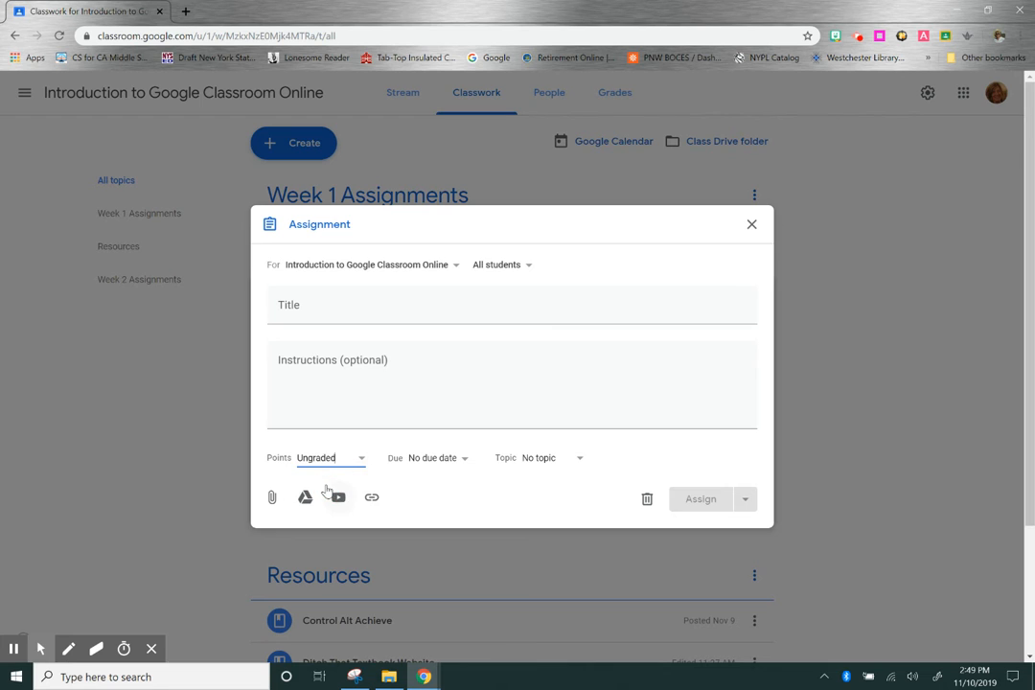
- Replace the assignment's points with 4, and switch them back to Ungraded
{"action": "left_click_drag", "start_coordinate": [339, 460], "coordinate": [247, 454]}
{"action": "type", "text": "4"}
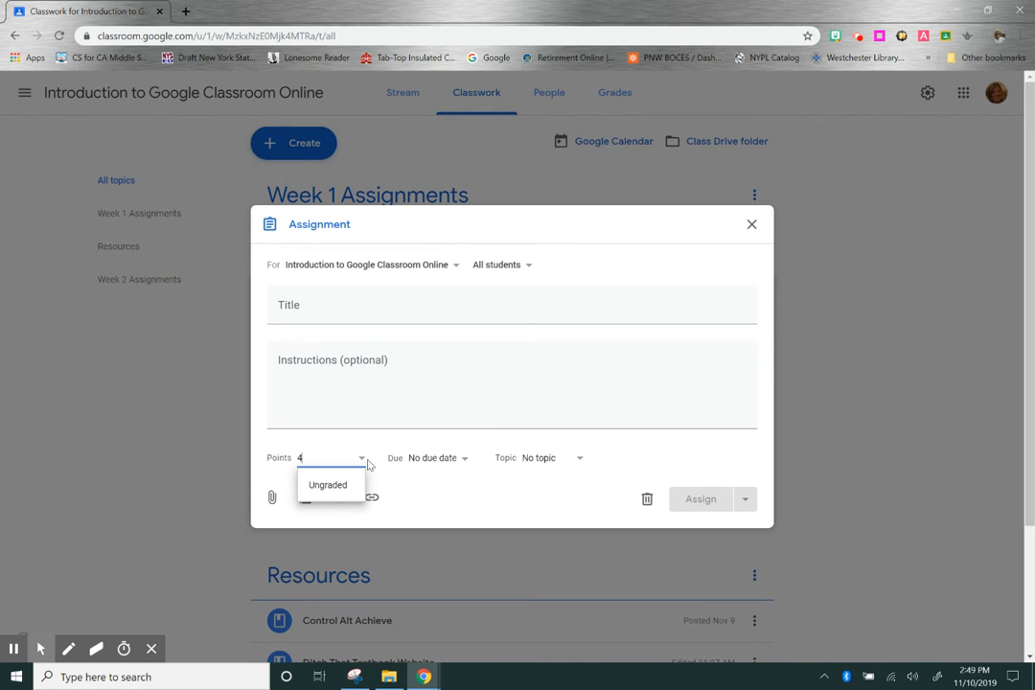
{"action": "left_click", "coordinate": [326, 485]}
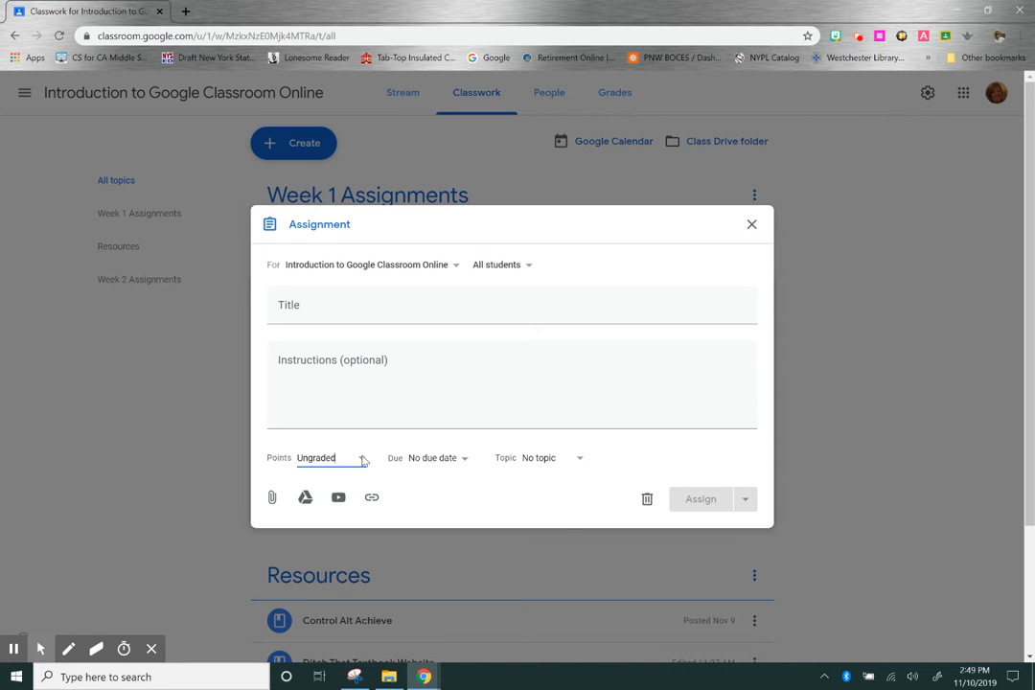
- Set the assignment's due date to Nov 17, 2019 at 11:59 PM
{"action": "left_click", "coordinate": [466, 461]}
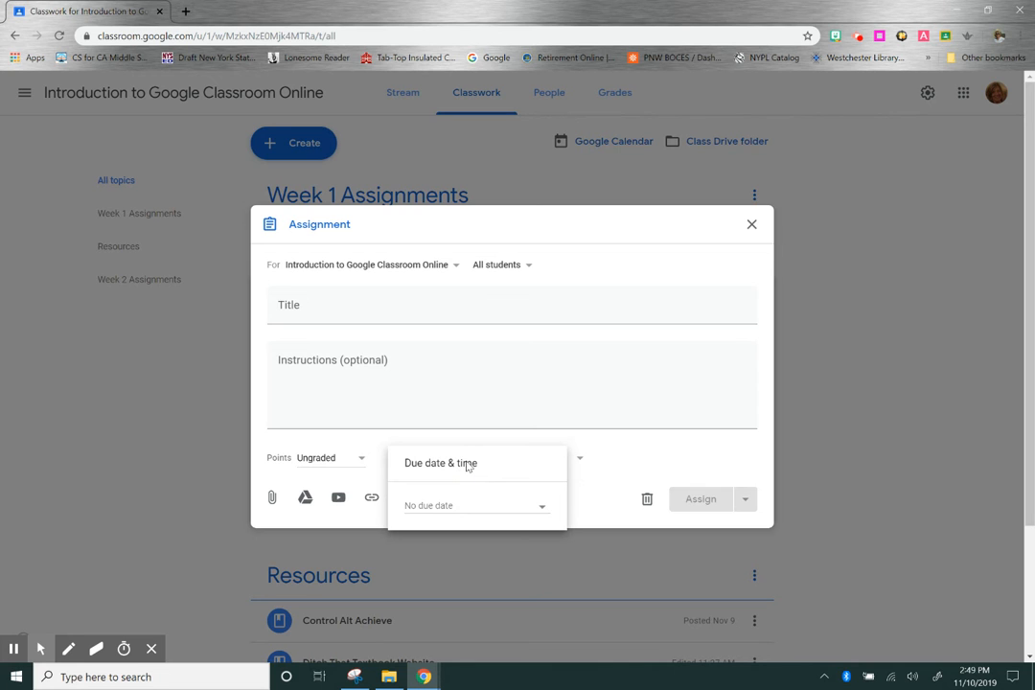
{"action": "left_click", "coordinate": [444, 508]}
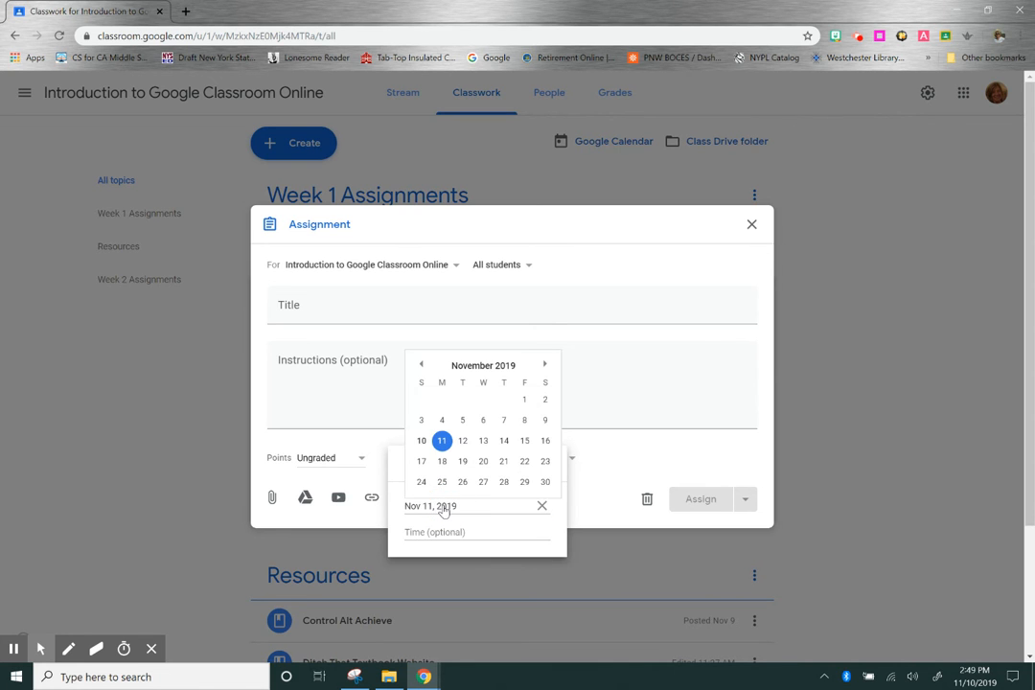
{"action": "left_click", "coordinate": [421, 461]}
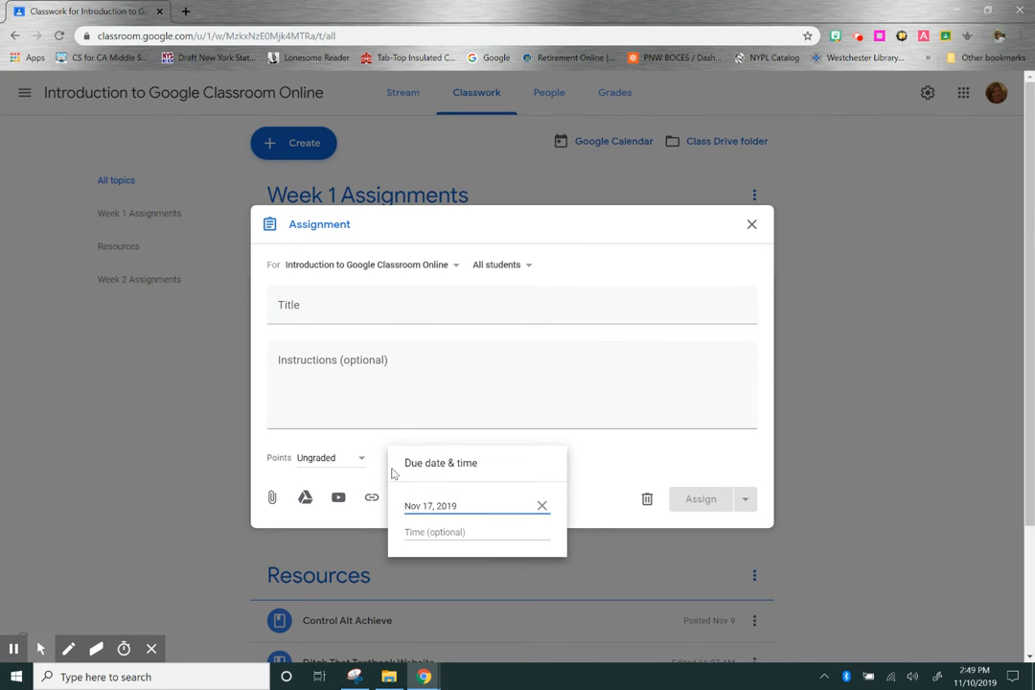
{"action": "left_click", "coordinate": [431, 535]}
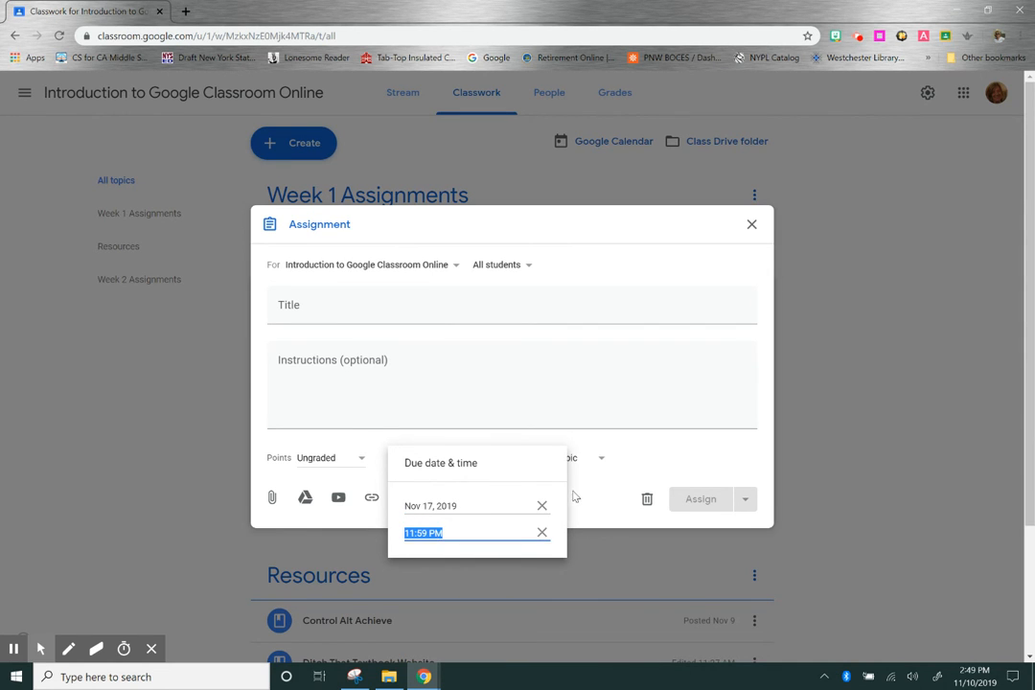
{"action": "left_click", "coordinate": [591, 396]}
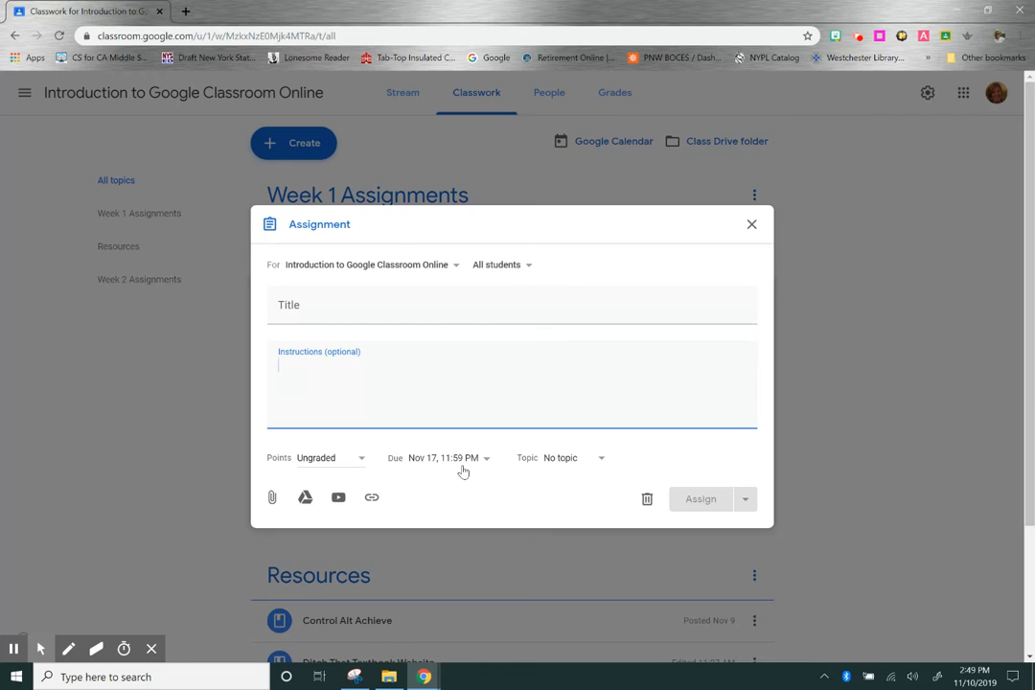
- View the available topics and the options for uploading a file, and cancel without attaching anything
{"action": "left_click", "coordinate": [605, 459]}
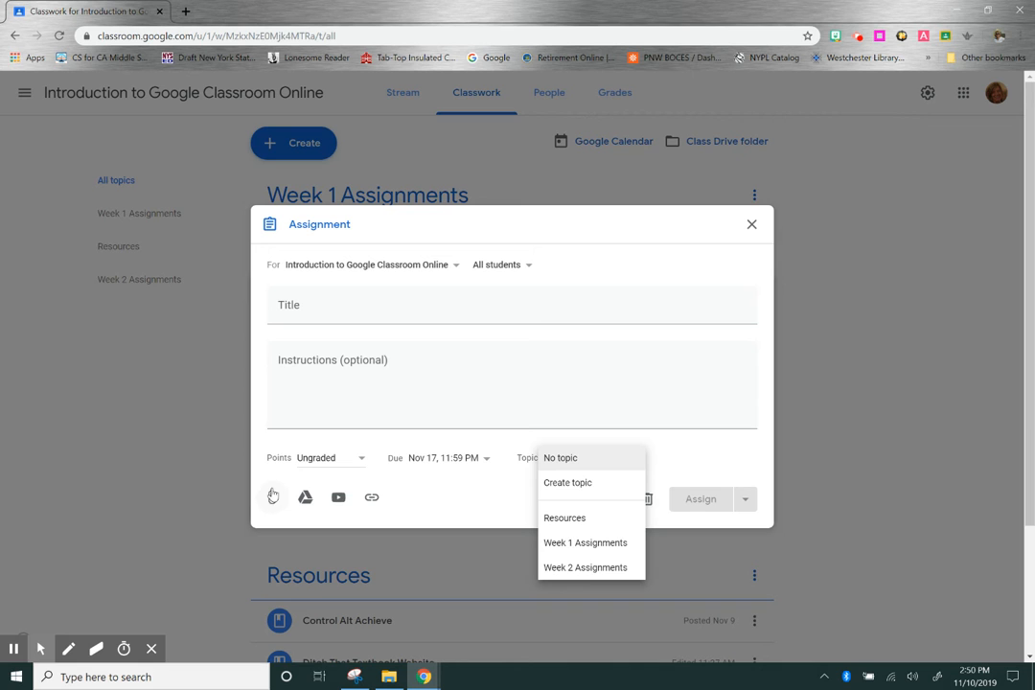
{"action": "left_click", "coordinate": [272, 500]}
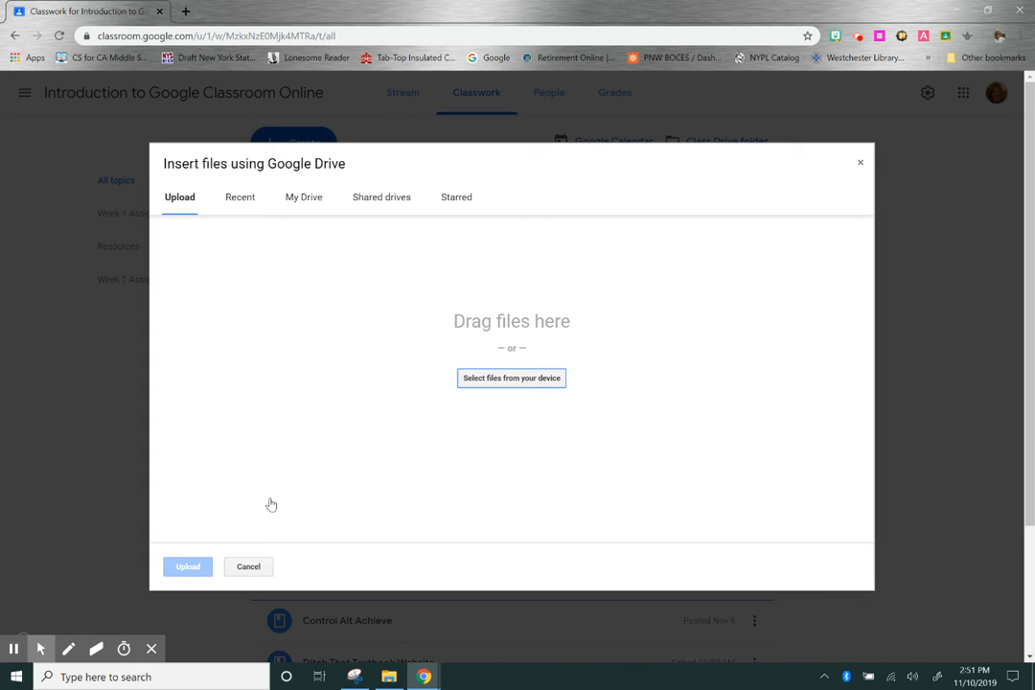
{"action": "left_click", "coordinate": [254, 572]}
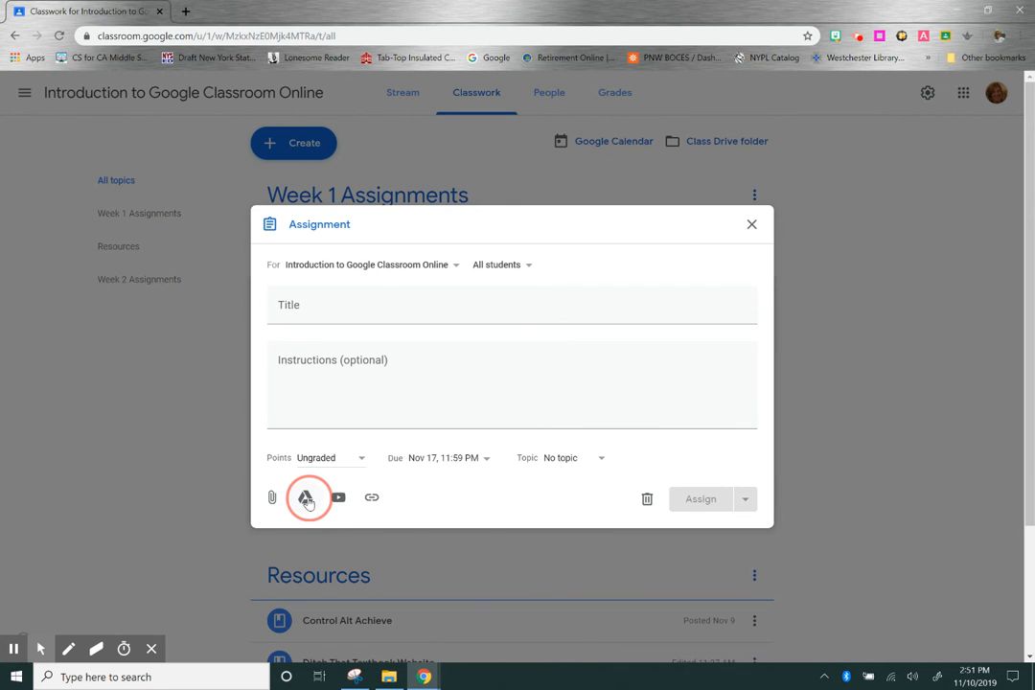
- Attach the first "Outline of Plan For Core Coding Class" document from the YCSD Coding folder in My Drive
{"action": "left_click", "coordinate": [306, 498]}
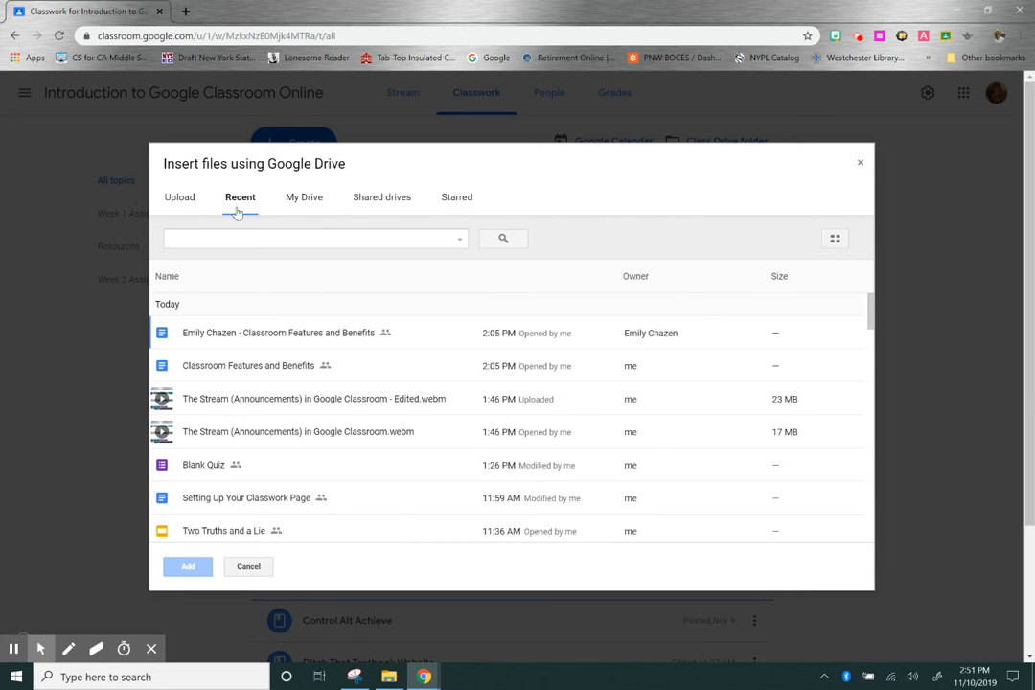
{"action": "left_click", "coordinate": [294, 202]}
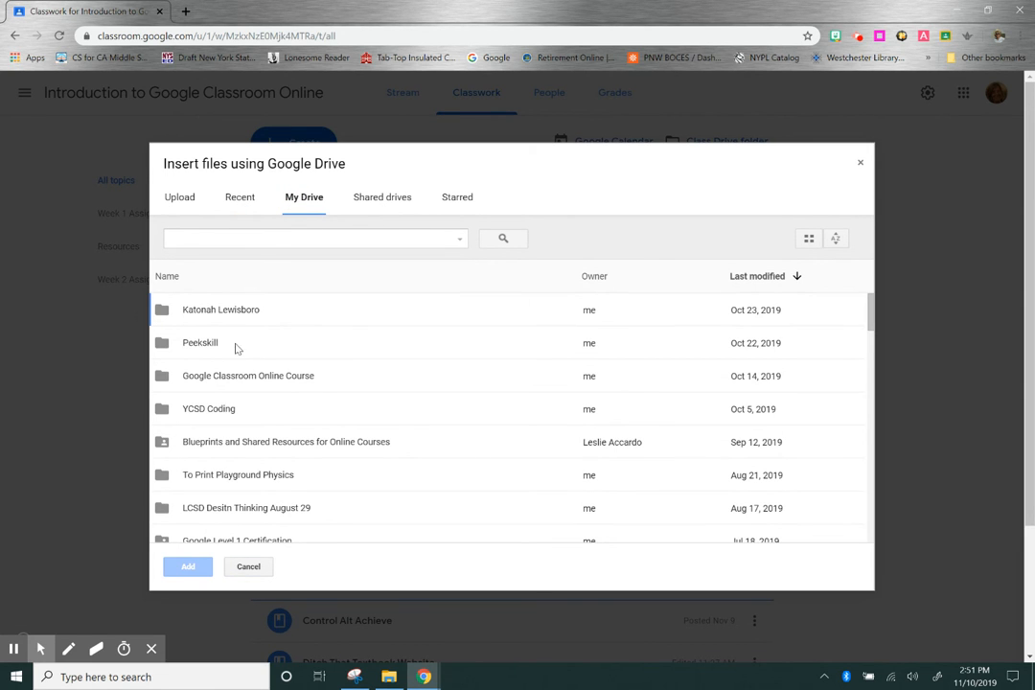
{"action": "double_click", "coordinate": [294, 419]}
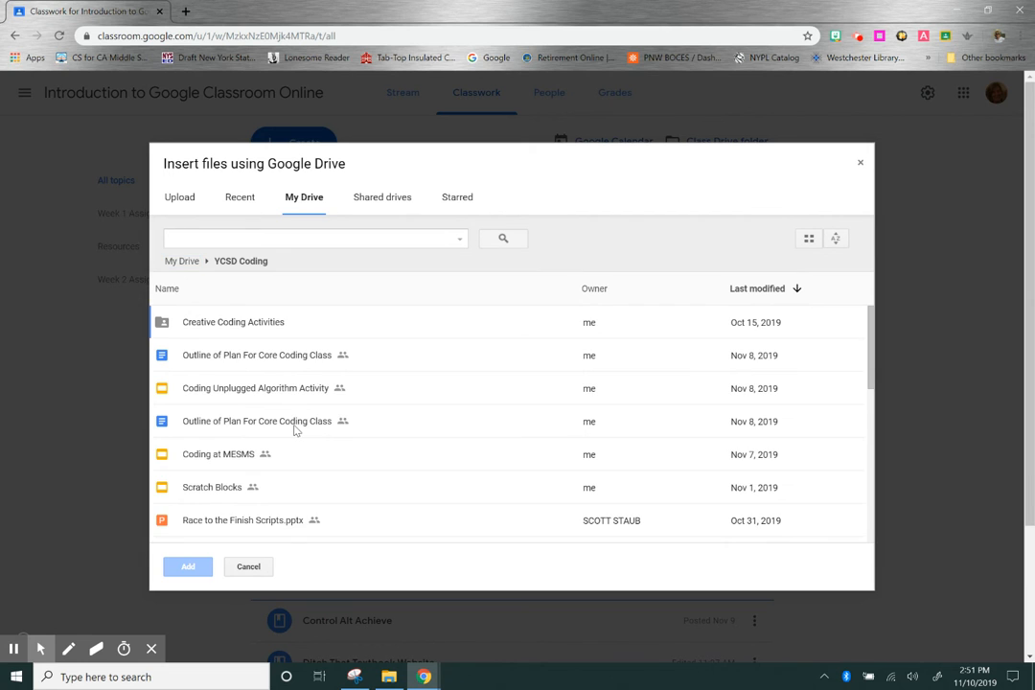
{"action": "left_click", "coordinate": [249, 362]}
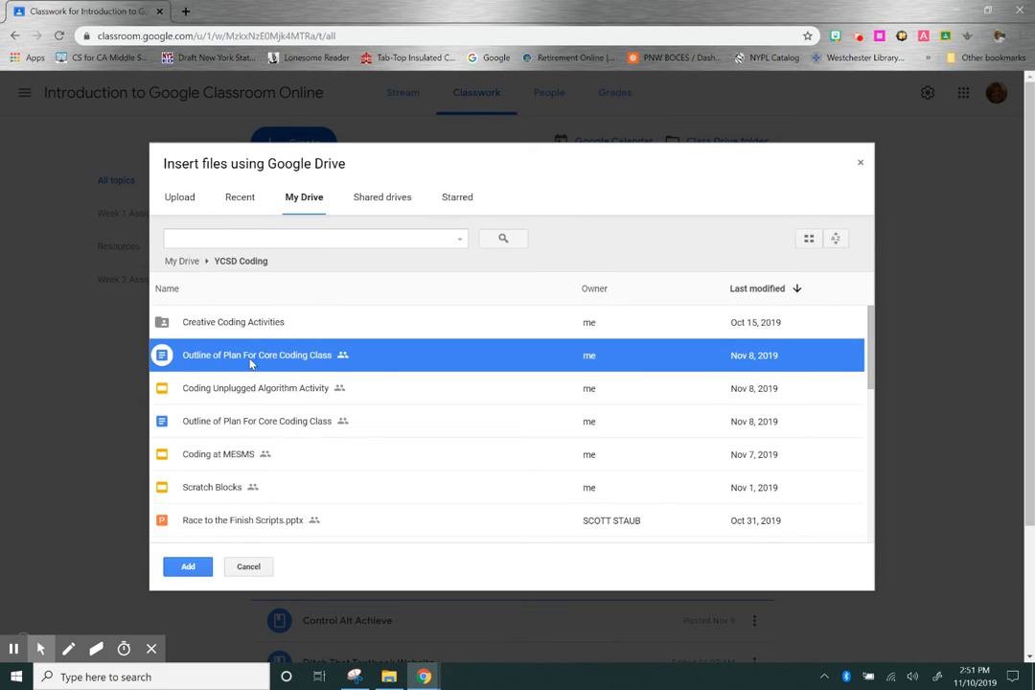
{"action": "left_click", "coordinate": [199, 573]}
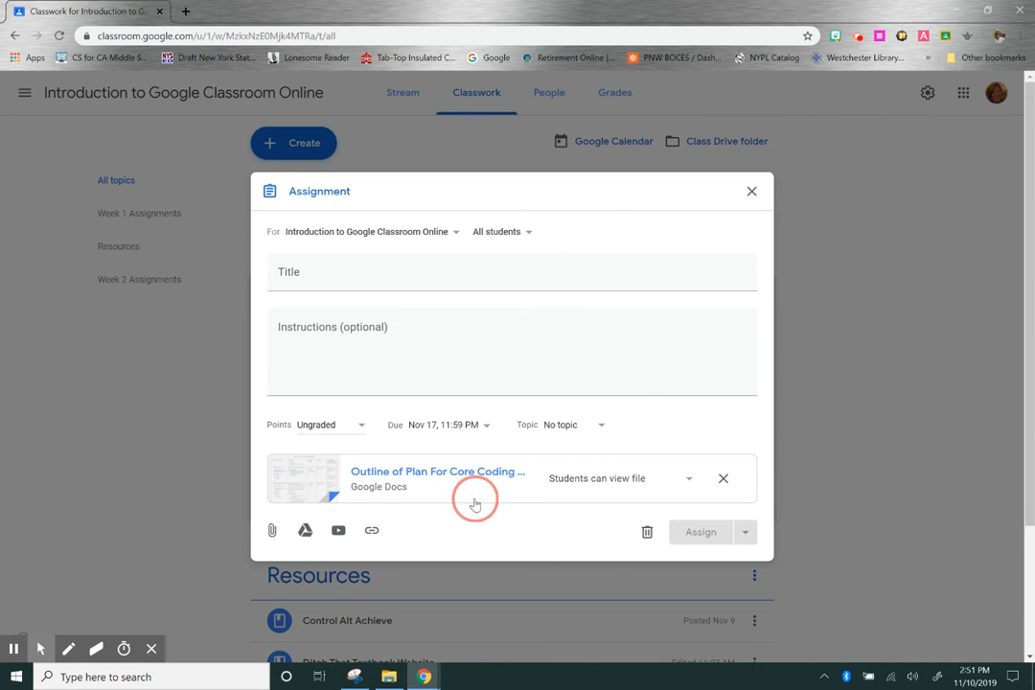
- Set the attached document's student access to "Students can edit file", and change it to "Make a copy for each student"
{"action": "left_click", "coordinate": [689, 481]}
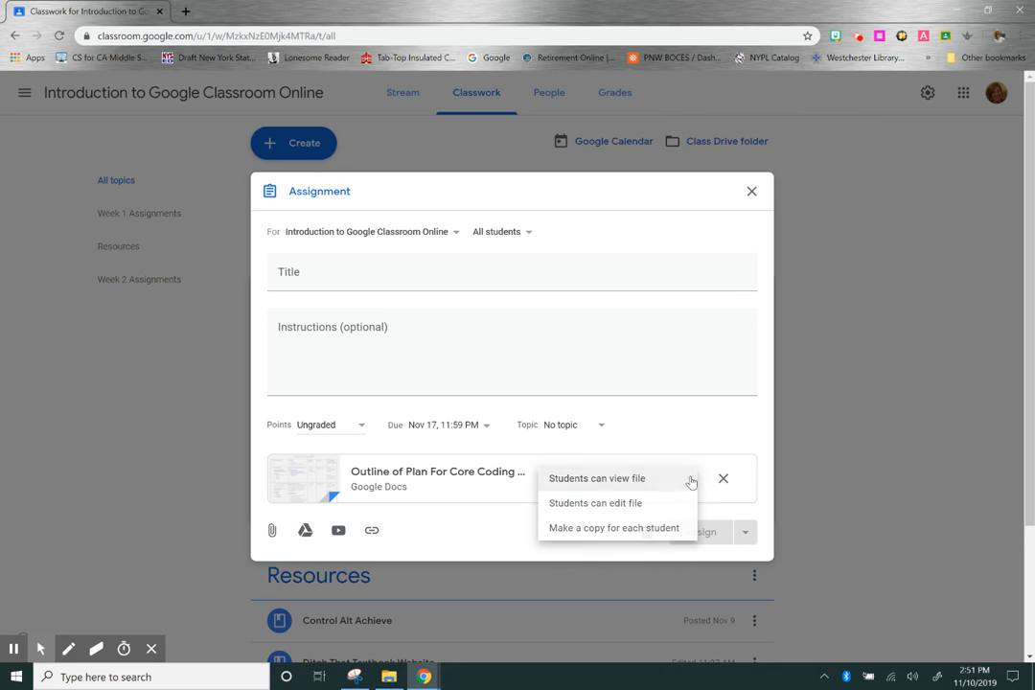
{"action": "left_click", "coordinate": [646, 506]}
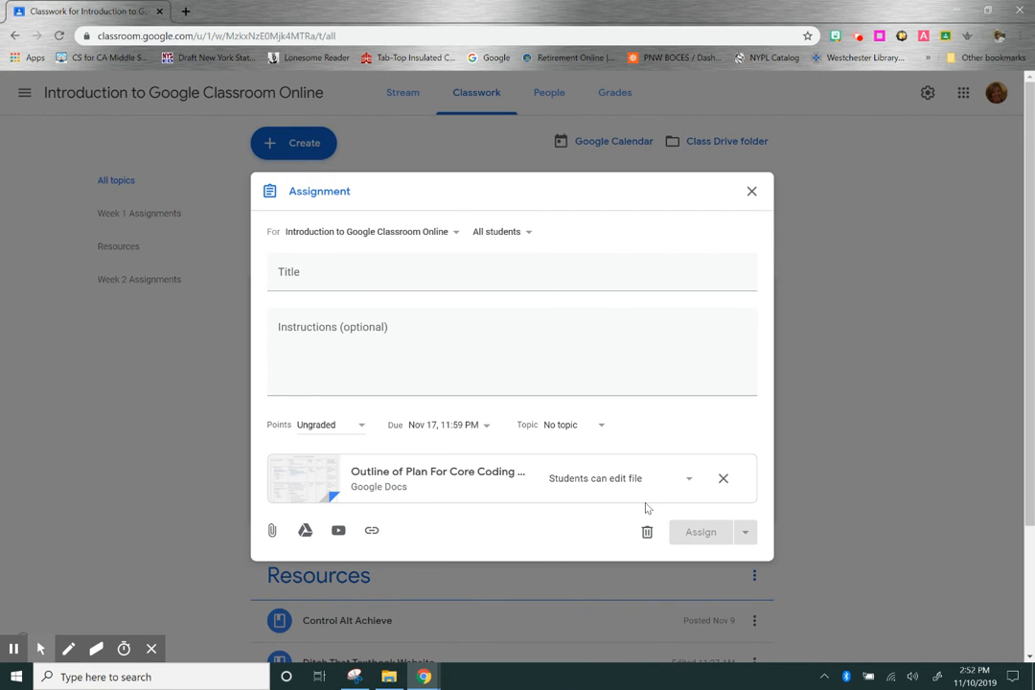
{"action": "left_click", "coordinate": [690, 483]}
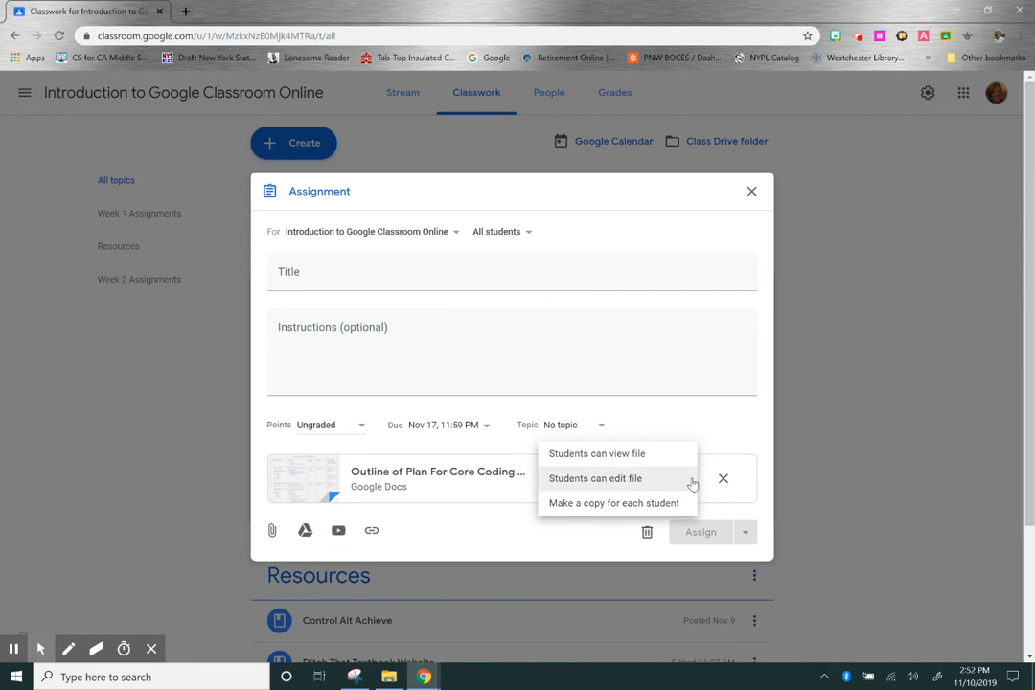
{"action": "left_click", "coordinate": [655, 506]}
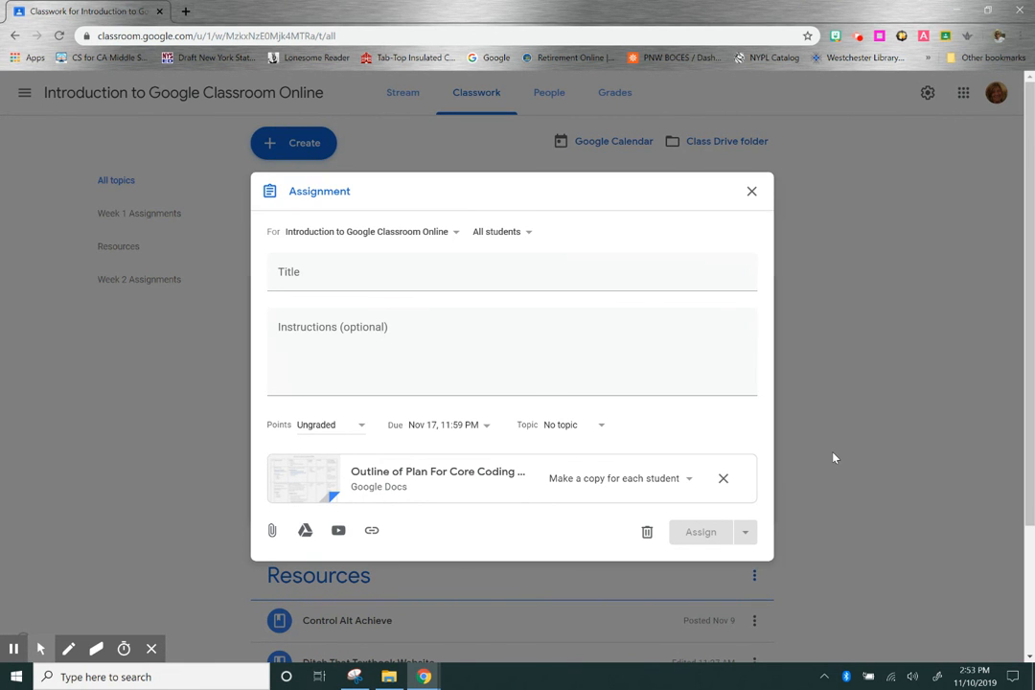
- Switch the attached document's access back to "Students can edit file", and change it to "Students can view file"
{"action": "left_click", "coordinate": [688, 478]}
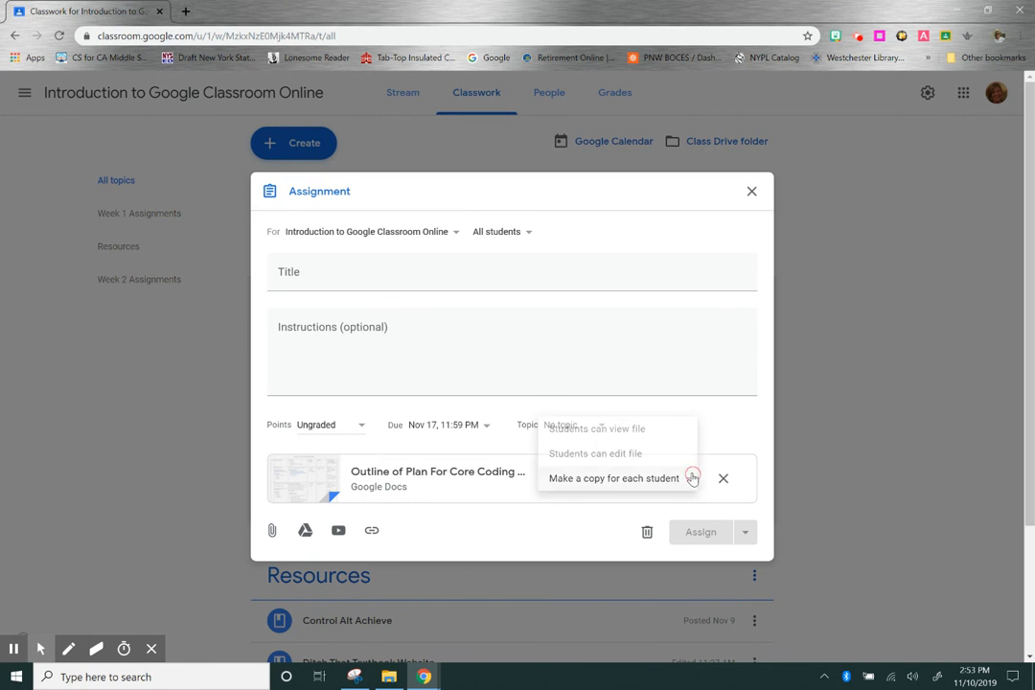
{"action": "left_click", "coordinate": [654, 455]}
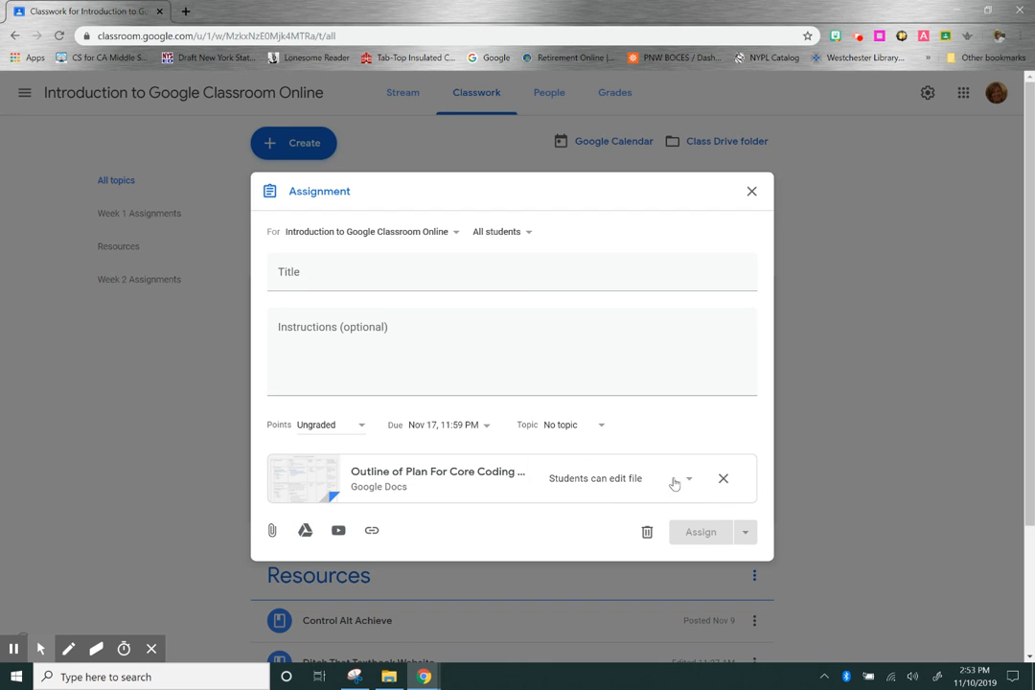
{"action": "left_click", "coordinate": [690, 481]}
{"action": "left_click", "coordinate": [647, 462]}
{"action": "left_click", "coordinate": [687, 482]}
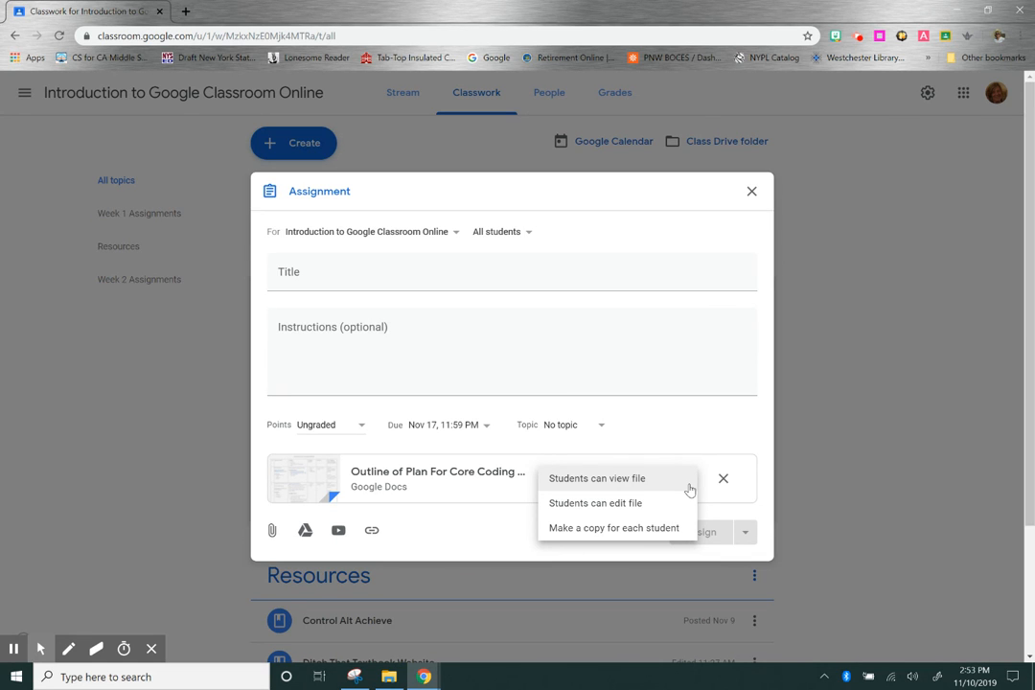
{"action": "left_click", "coordinate": [745, 535]}
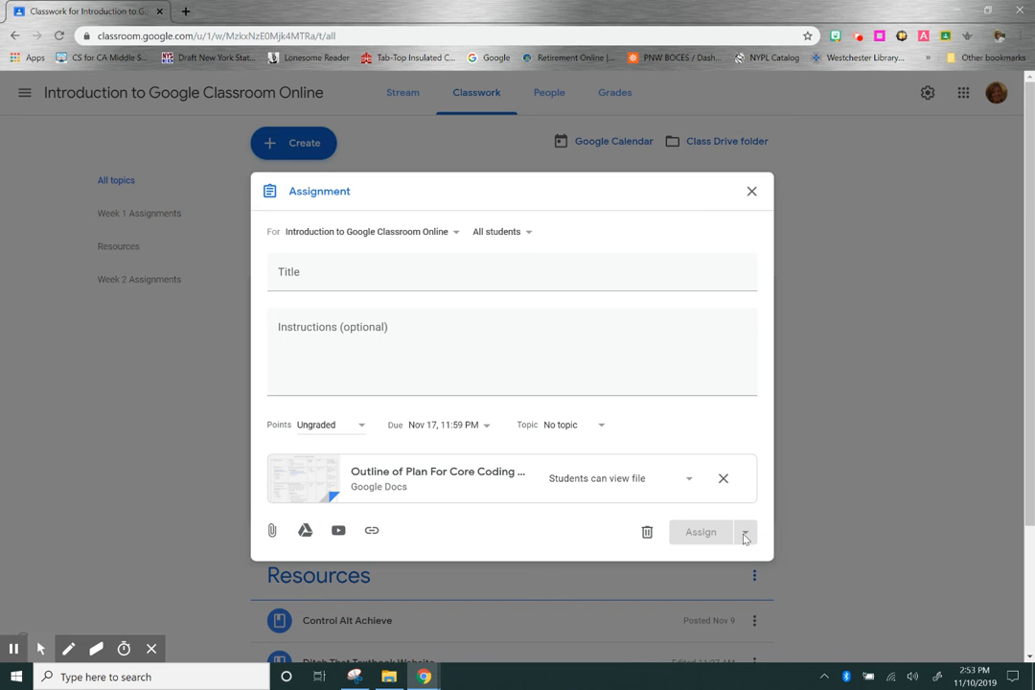
- Allow students to edit the attached coding class outline
{"action": "left_click", "coordinate": [661, 478]}
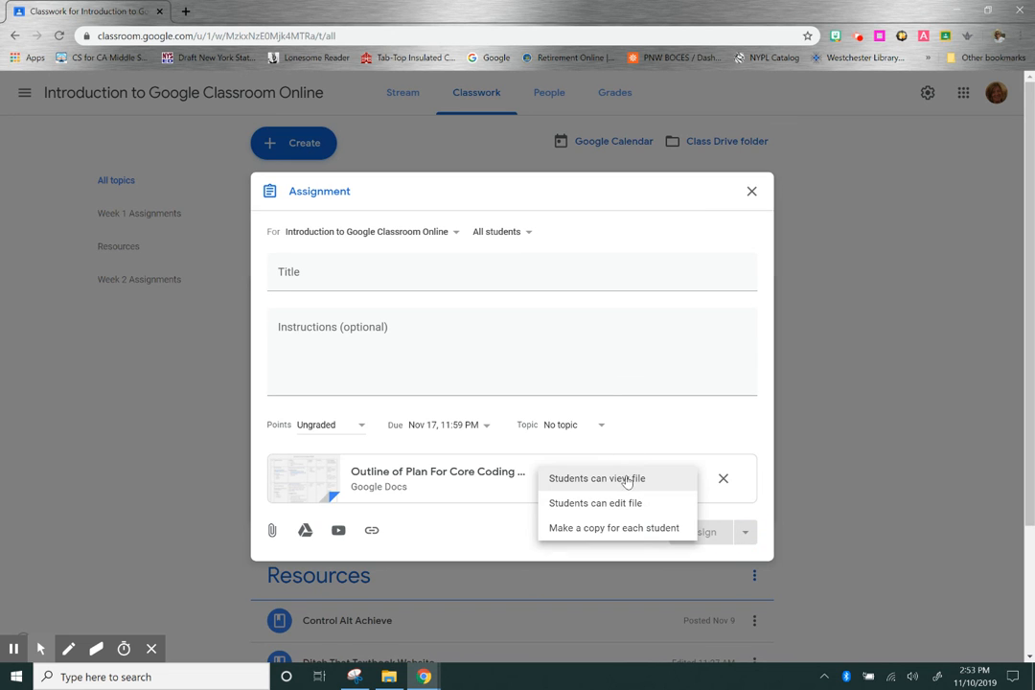
{"action": "left_click", "coordinate": [635, 512]}
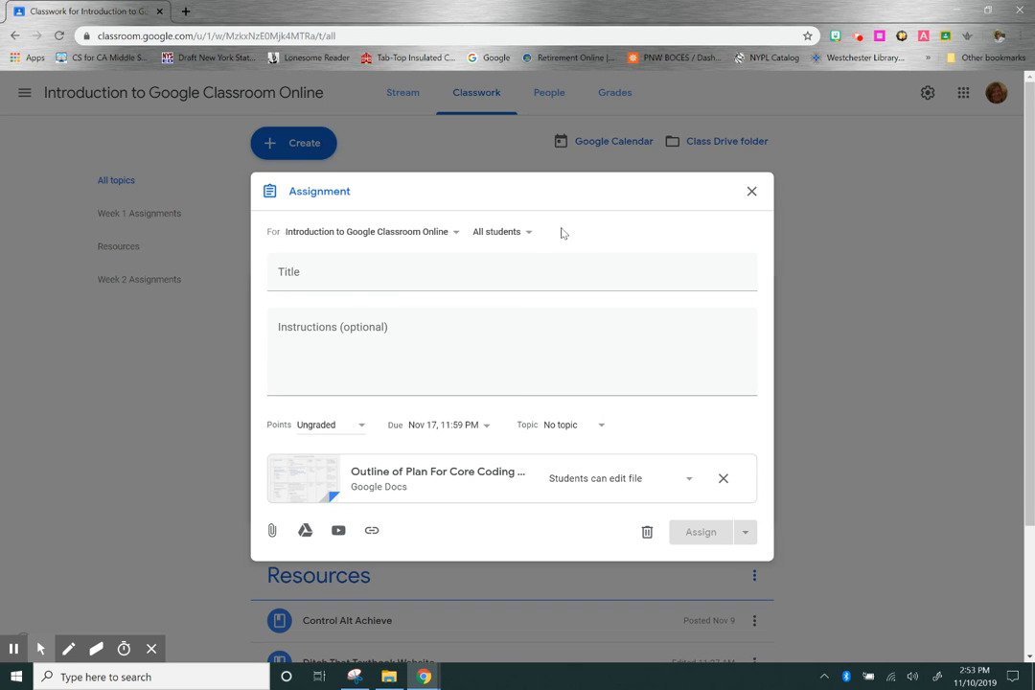
{"action": "left_click", "coordinate": [746, 533]}
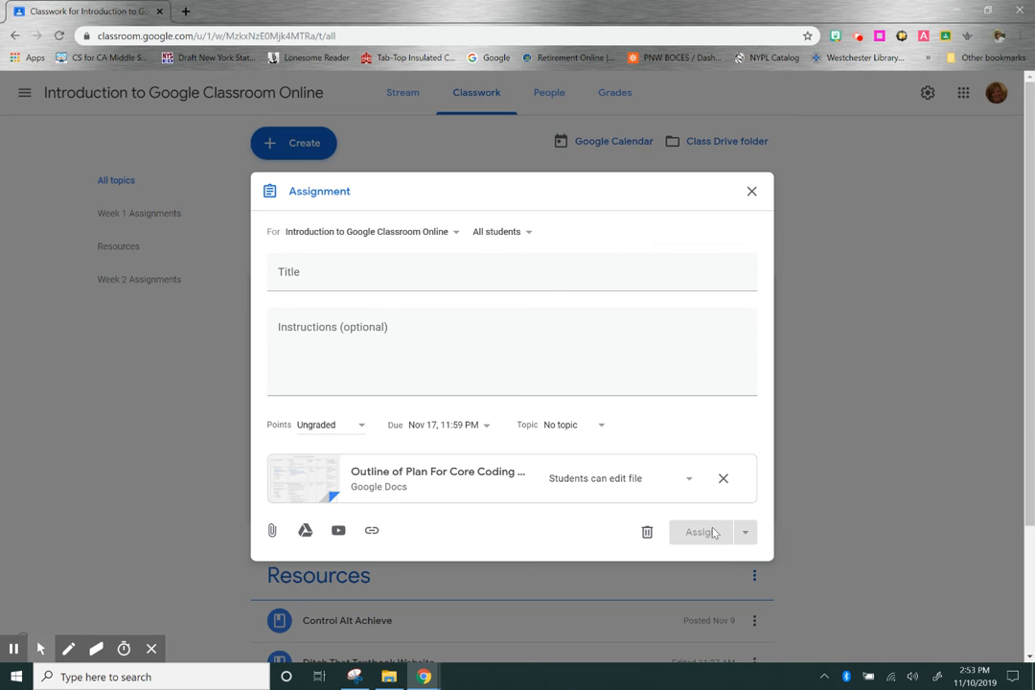